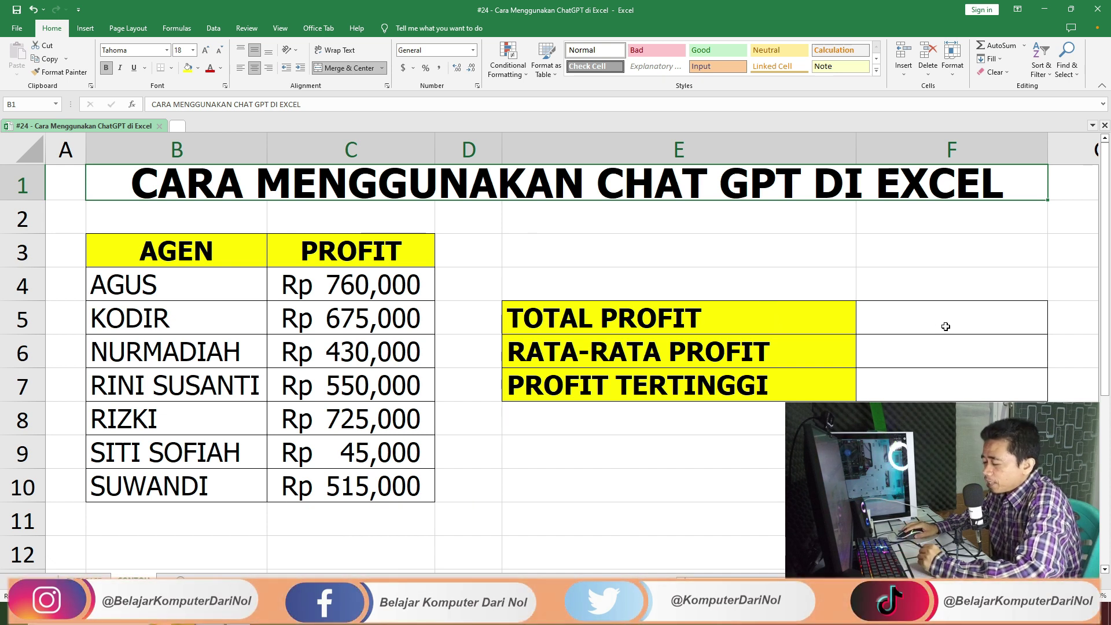
Step: Highlight the empty Total, Average and Highest Profit rows, then the whole agent profit table B3:C10
{"action": "left_click_drag", "start_coordinate": [588, 320], "coordinate": [909, 328]}
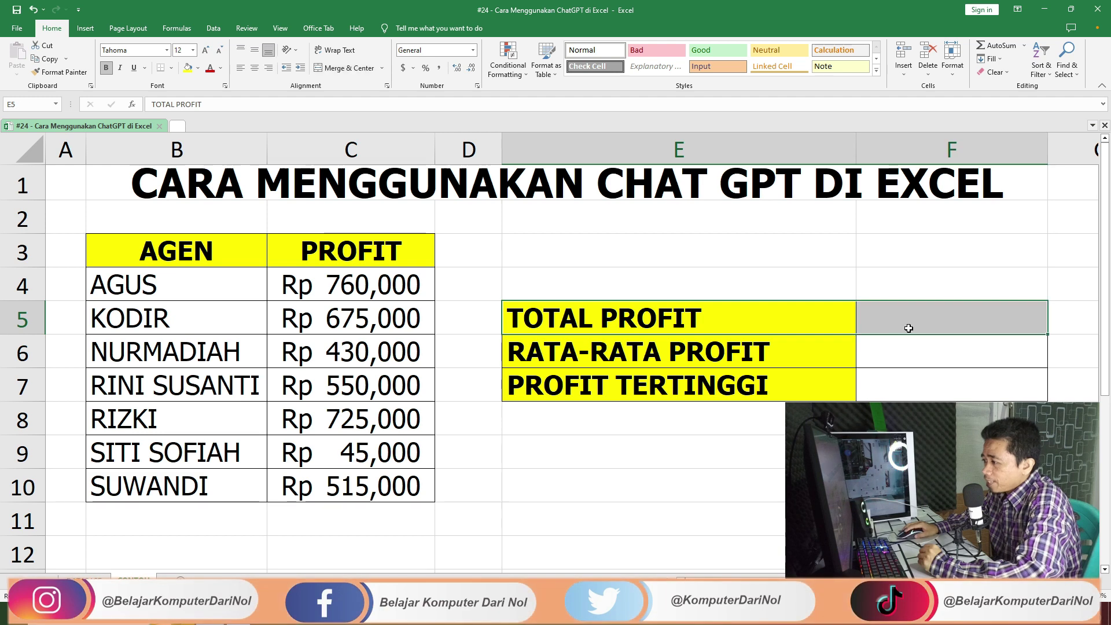
{"action": "left_click_drag", "start_coordinate": [705, 359], "coordinate": [898, 360]}
{"action": "left_click_drag", "start_coordinate": [727, 394], "coordinate": [891, 389]}
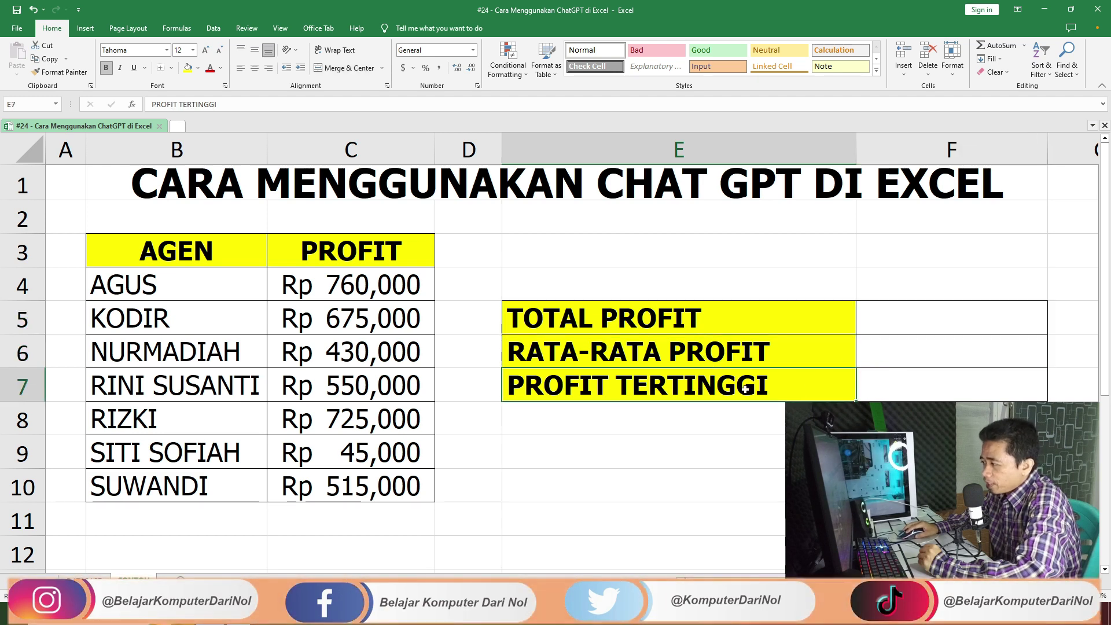
{"action": "left_click_drag", "start_coordinate": [142, 265], "coordinate": [358, 486]}
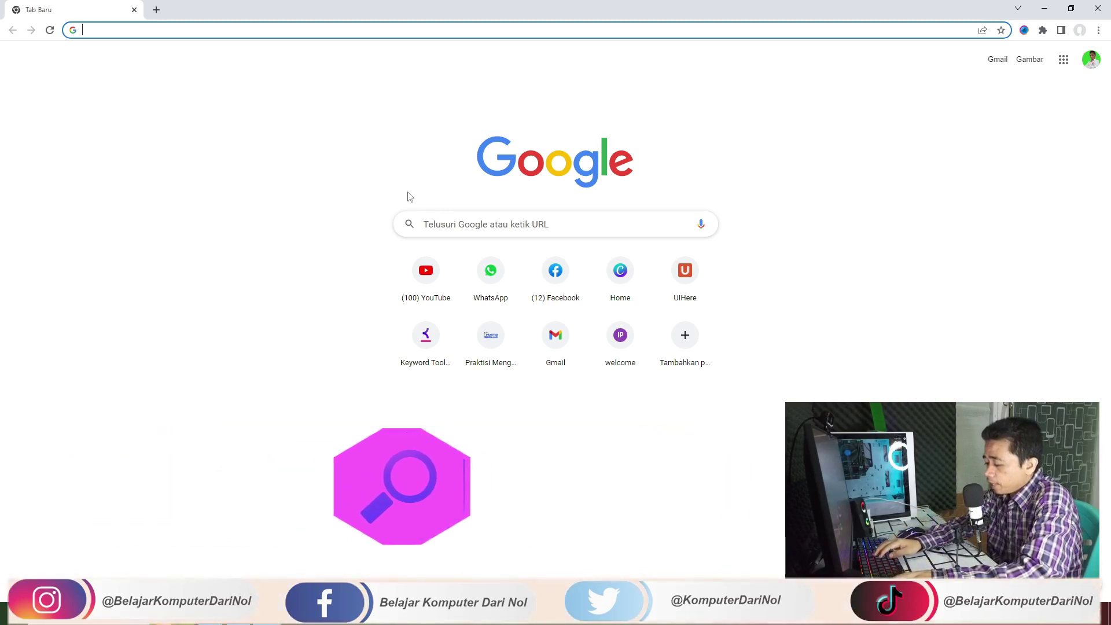
Step: Search Google for 'openai chat gpt' using the address-bar autocomplete suggestion
{"action": "type", "text": "open"}
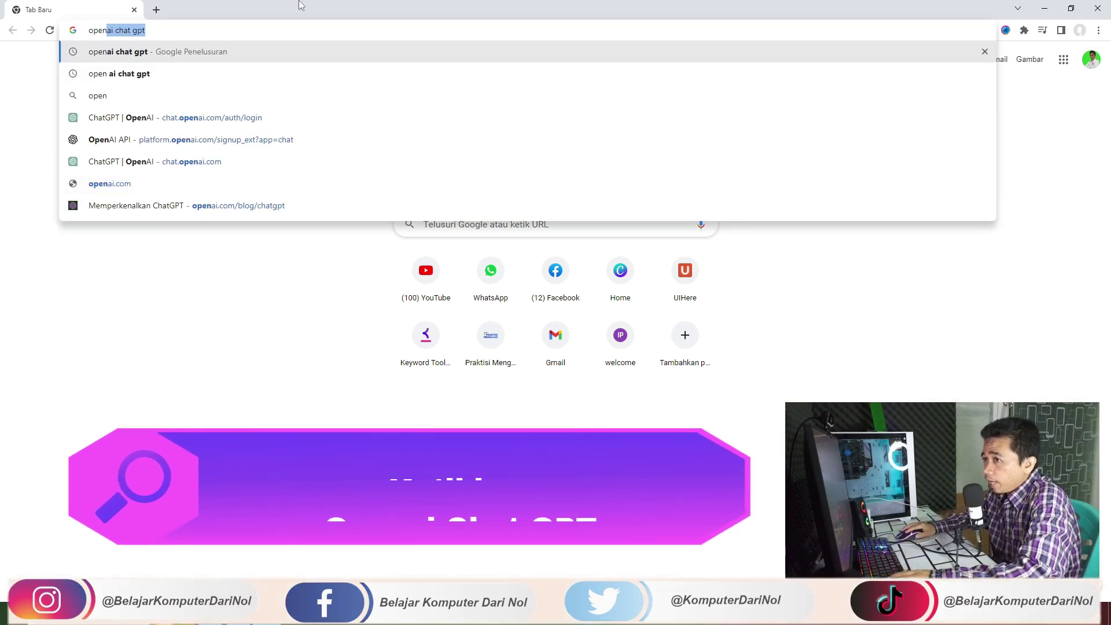
{"action": "left_click", "coordinate": [151, 36]}
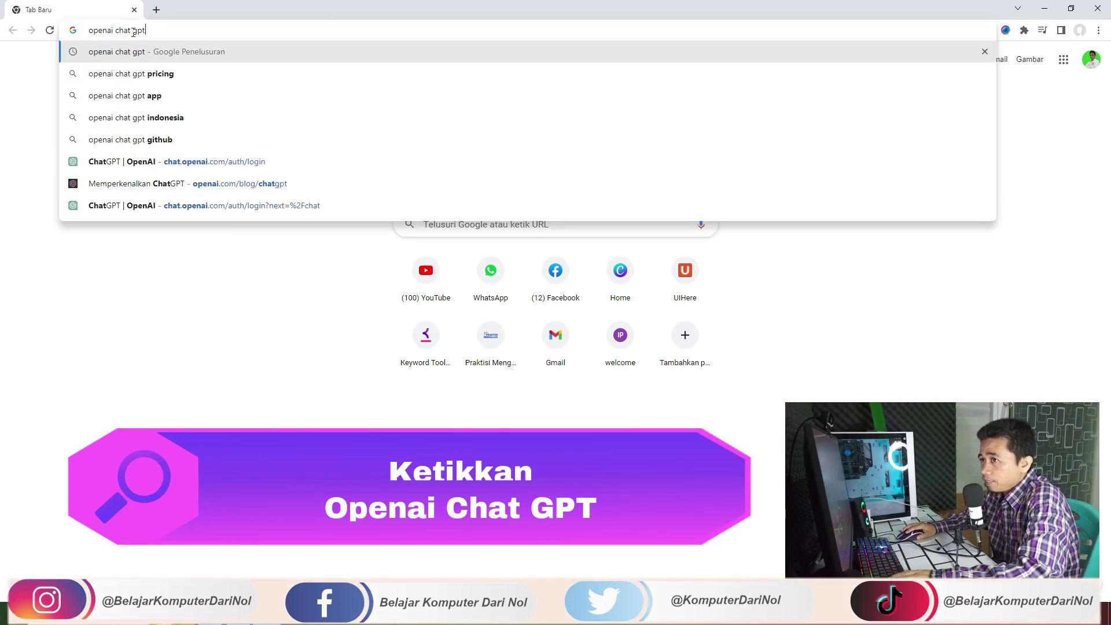
{"action": "key", "text": "Return"}
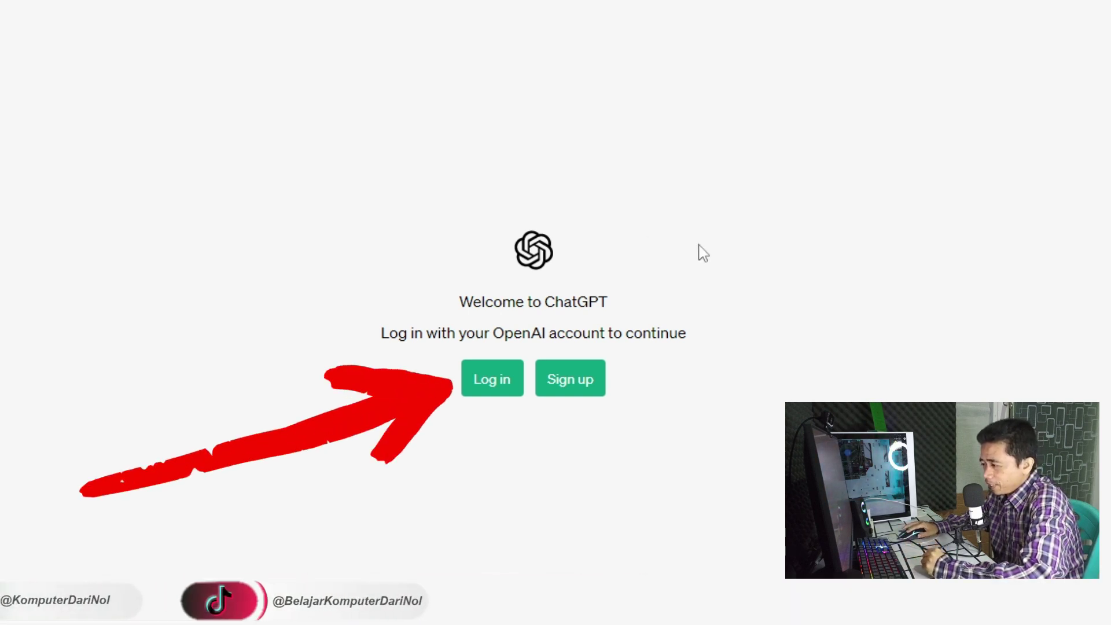
Step: Start logging in to ChatGPT from its welcome page
{"action": "left_click", "coordinate": [483, 387]}
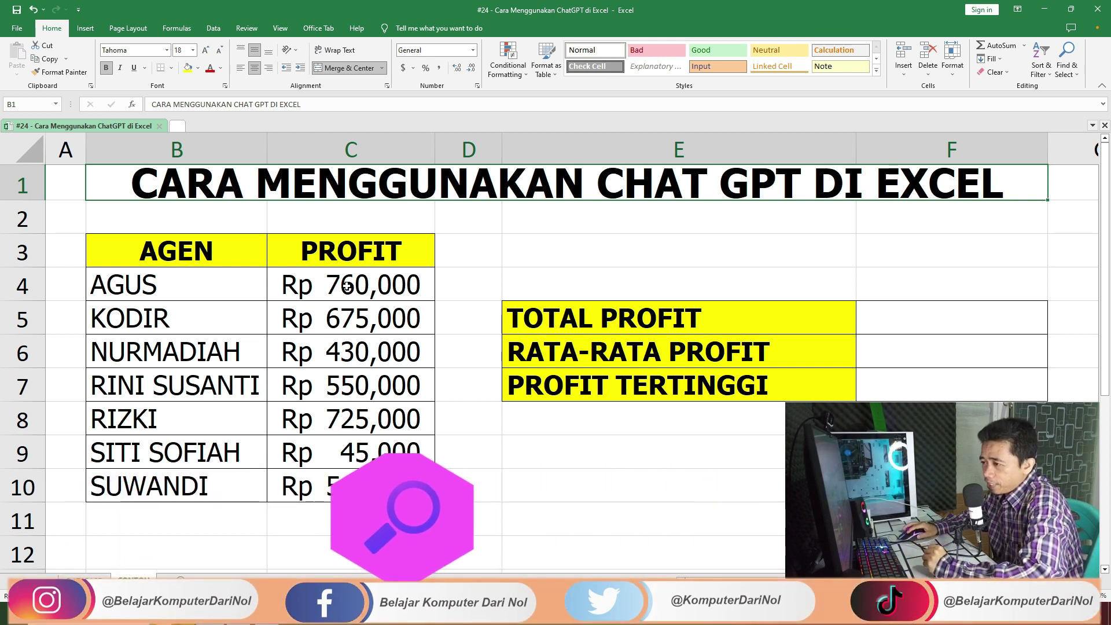
{"action": "left_click", "coordinate": [723, 384]}
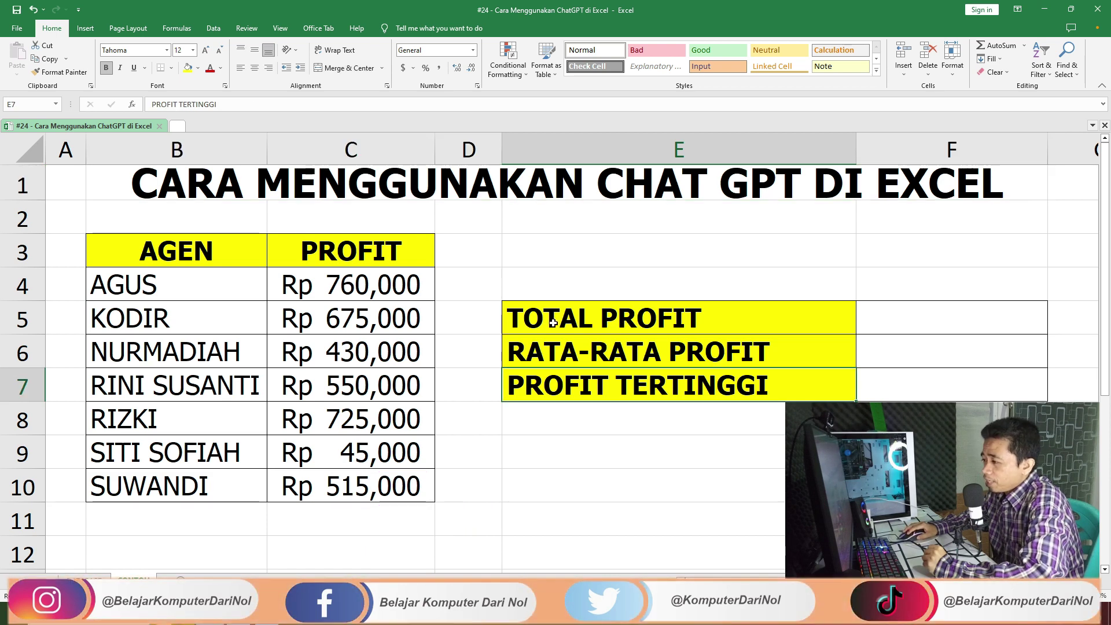
{"action": "left_click_drag", "start_coordinate": [556, 350], "coordinate": [896, 370]}
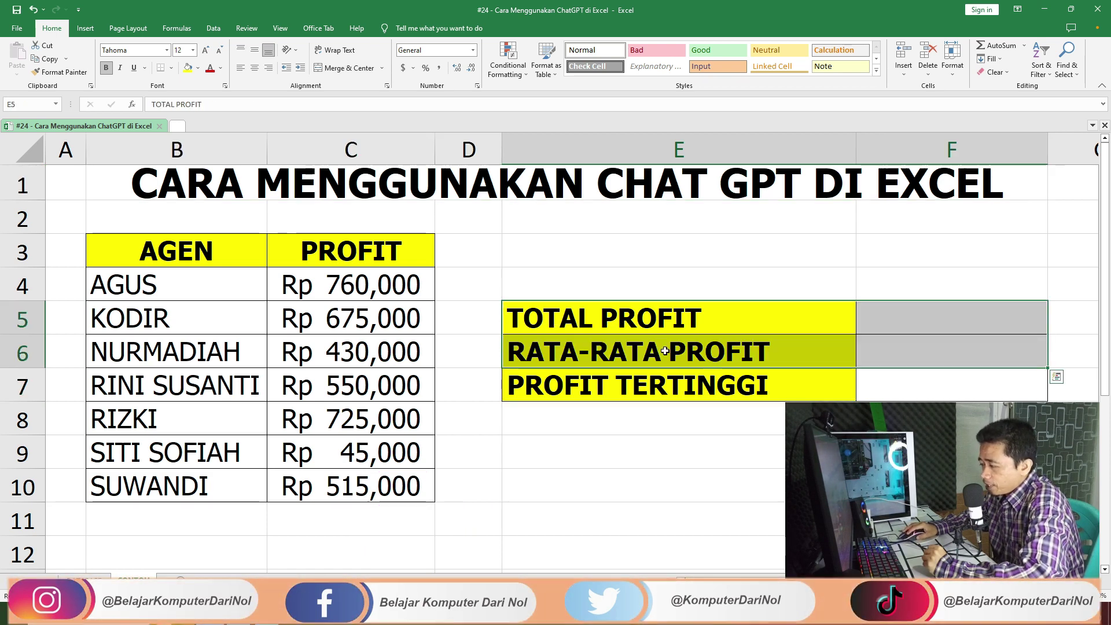
{"action": "left_click_drag", "start_coordinate": [692, 389], "coordinate": [918, 391]}
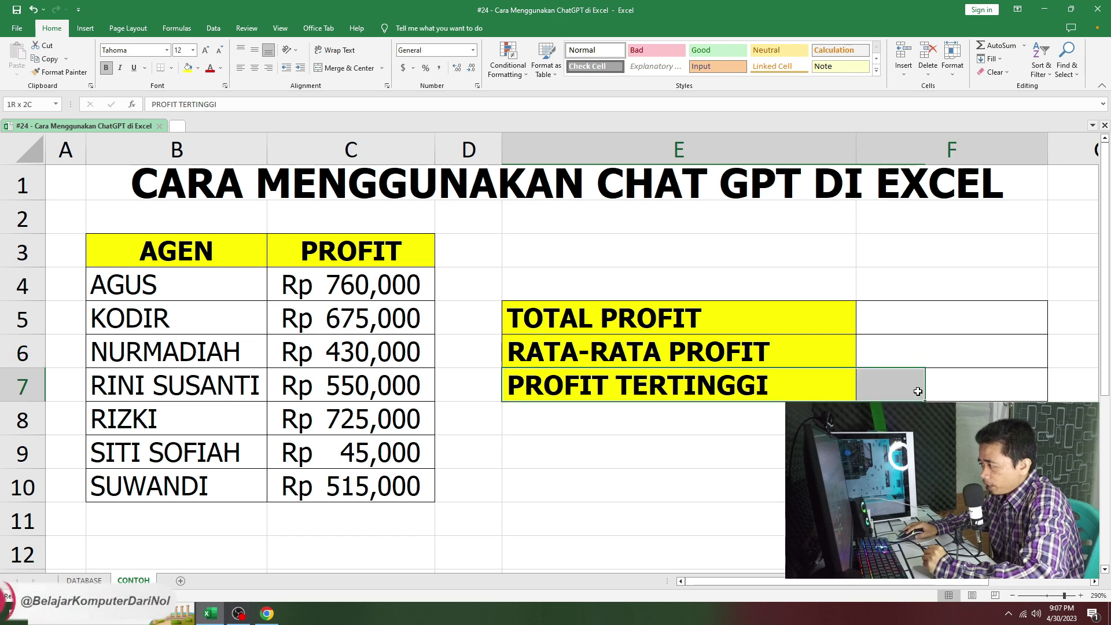
{"action": "left_click", "coordinate": [347, 287]}
{"action": "left_click_drag", "start_coordinate": [347, 325], "coordinate": [333, 306]}
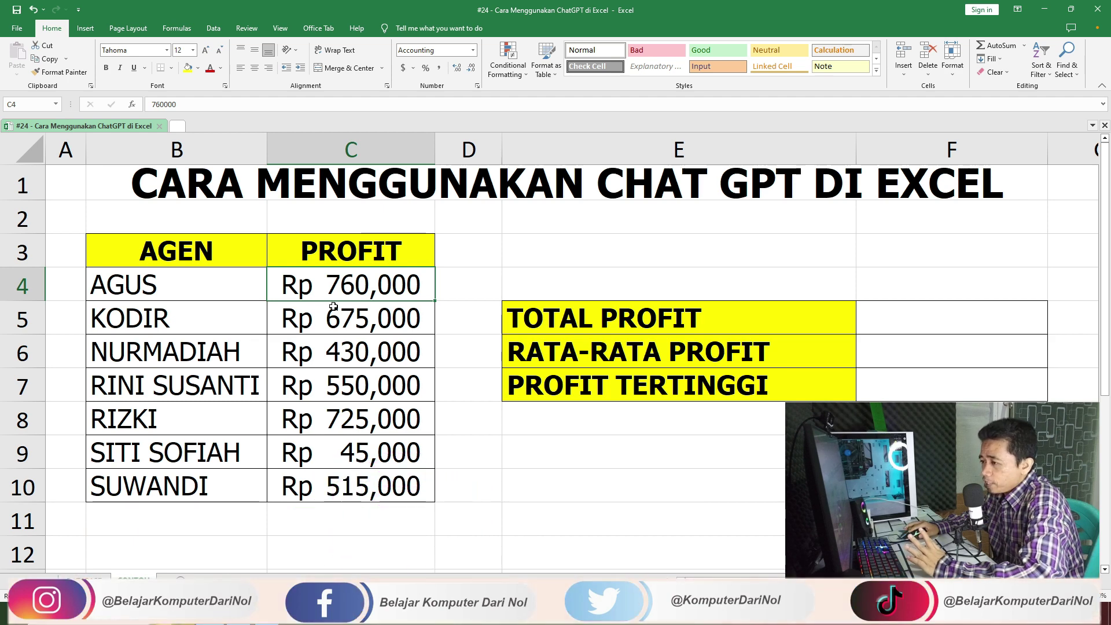
Step: Select the profit values C4:C10 as the formula reference range, then go back to ChatGPT in Chrome
{"action": "left_click_drag", "start_coordinate": [333, 285], "coordinate": [347, 488]}
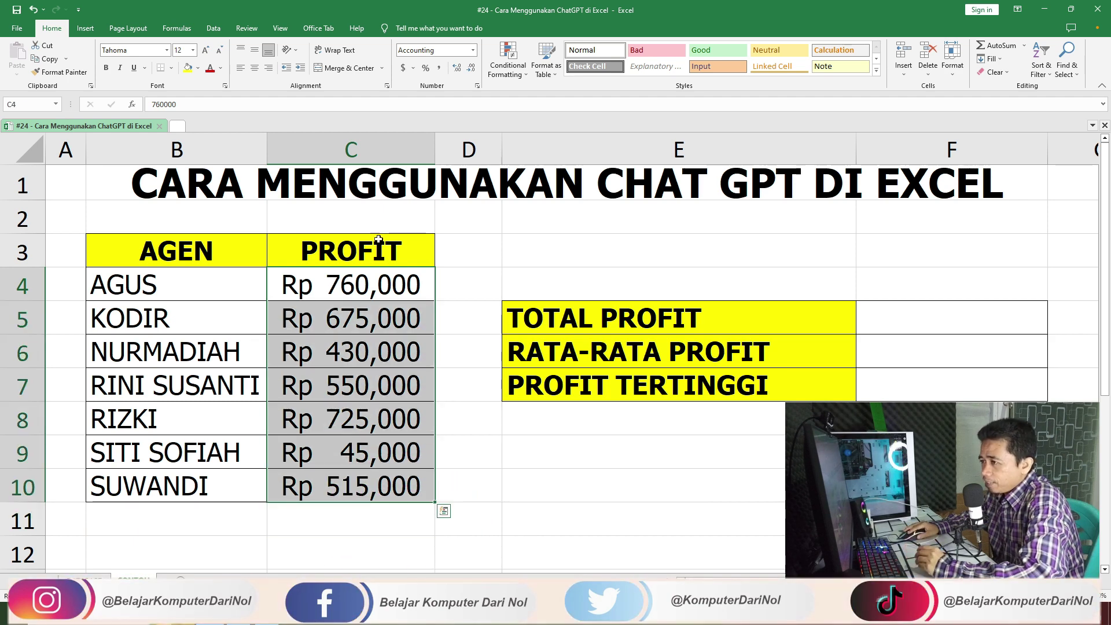
{"action": "left_click", "coordinate": [372, 145]}
{"action": "left_click", "coordinate": [354, 276]}
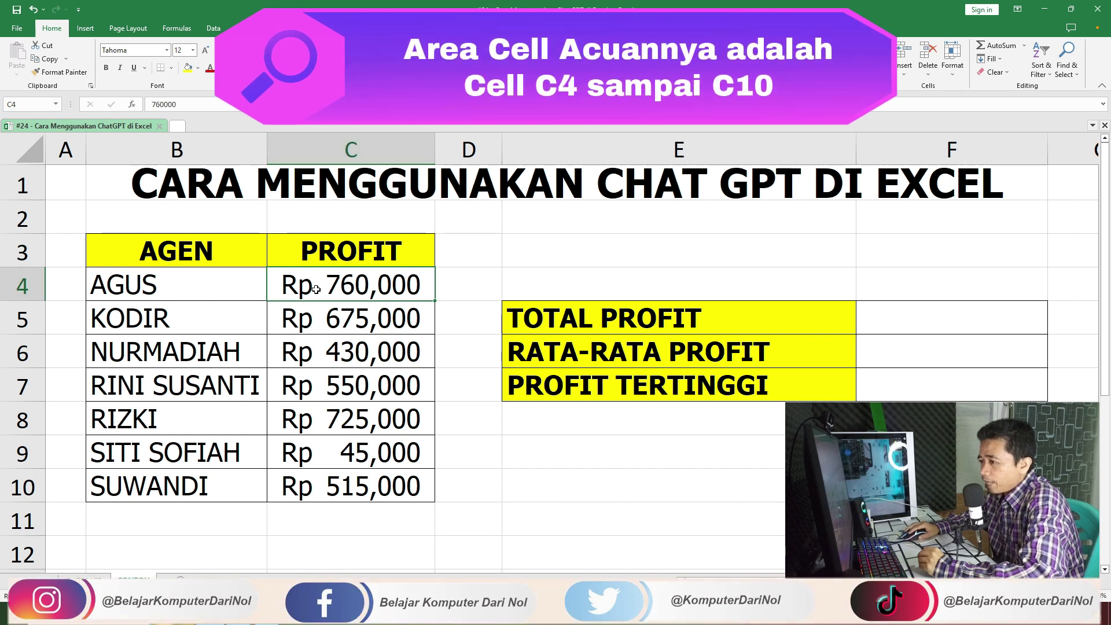
{"action": "left_click_drag", "start_coordinate": [345, 290], "coordinate": [347, 486]}
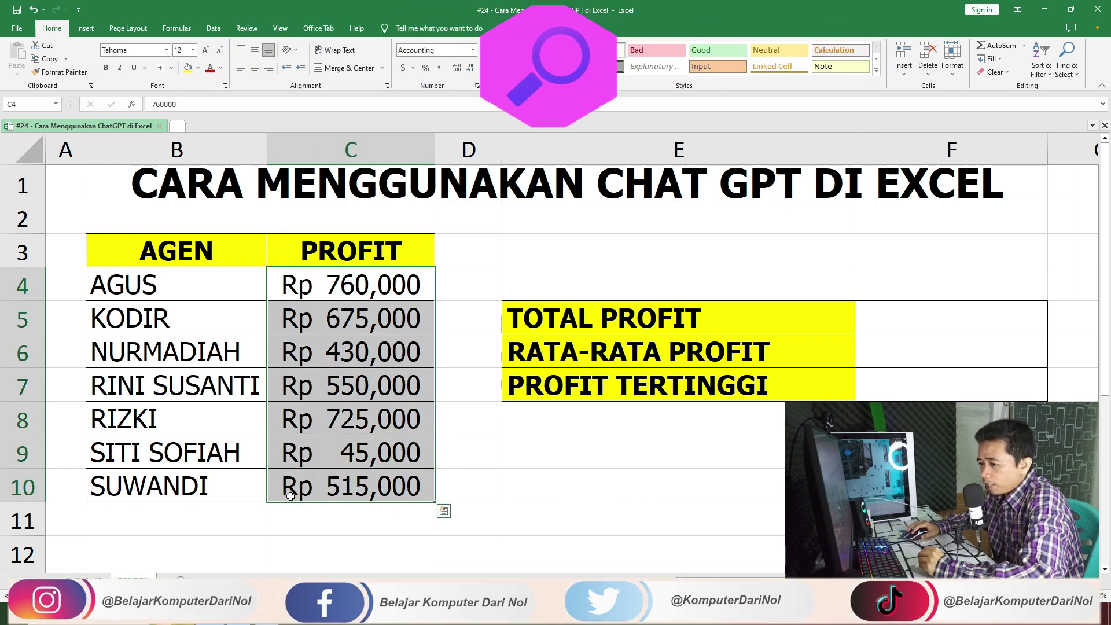
{"action": "left_click", "coordinate": [322, 276]}
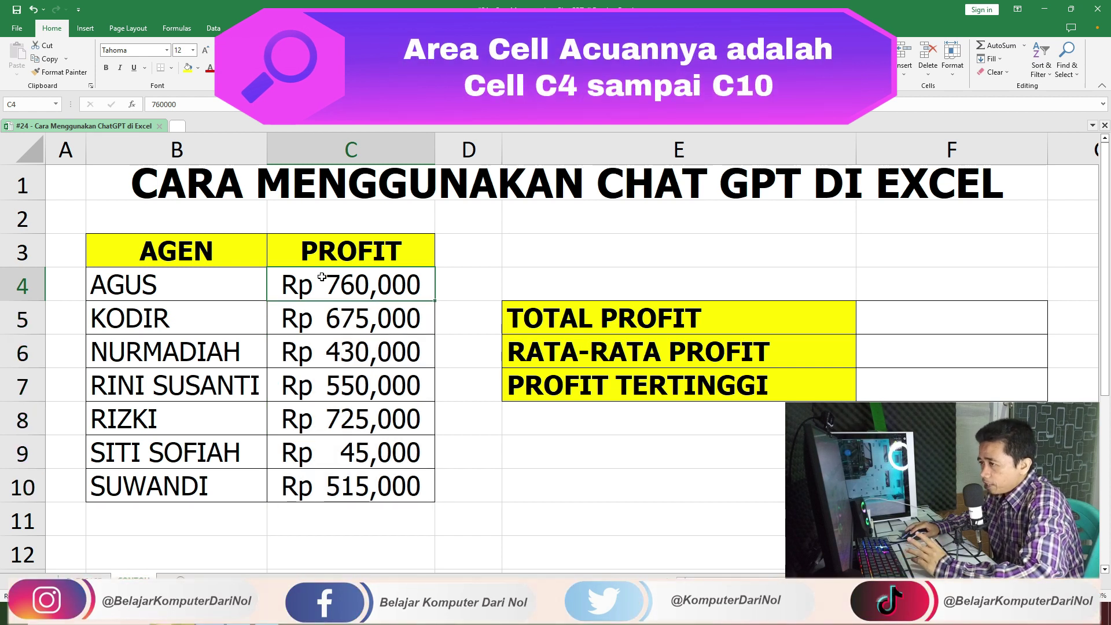
{"action": "left_click_drag", "start_coordinate": [322, 276], "coordinate": [338, 486]}
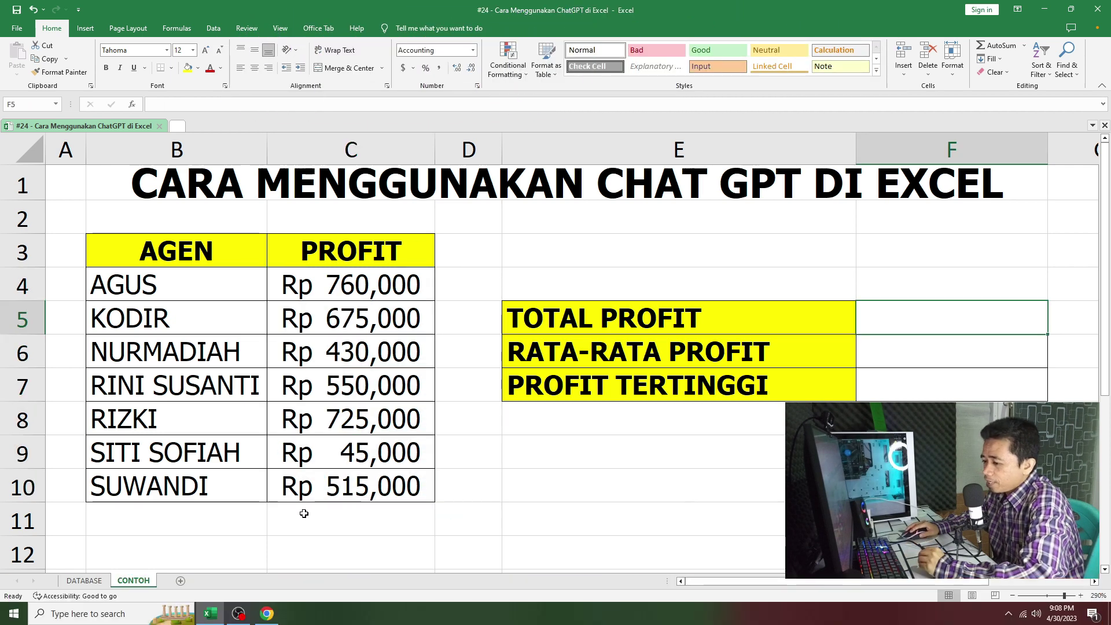
{"action": "left_click", "coordinate": [260, 617]}
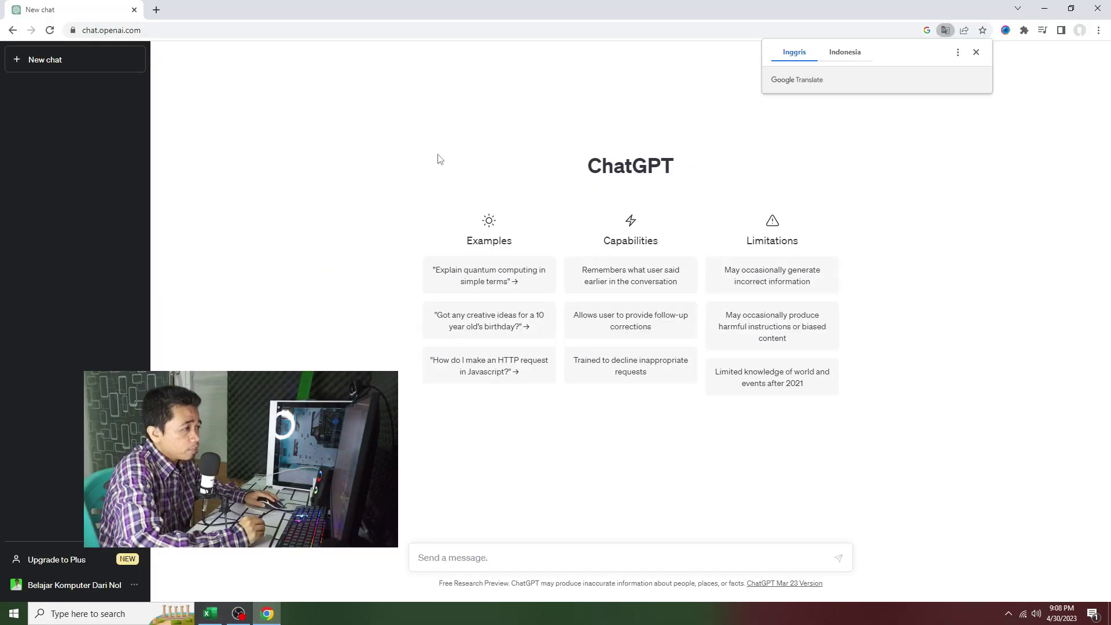
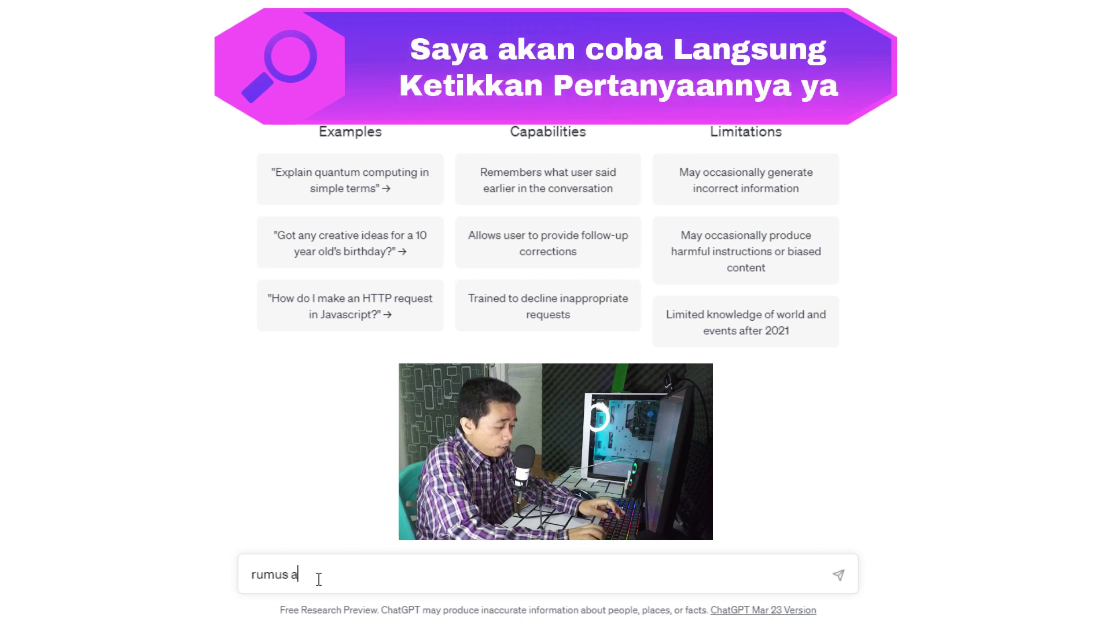
Step: Ask ChatGPT for formulas giving the total, average and highest value of cells C4 to C10
{"action": "type", "text": "pa yang digunakan untuk mencari nilai"}
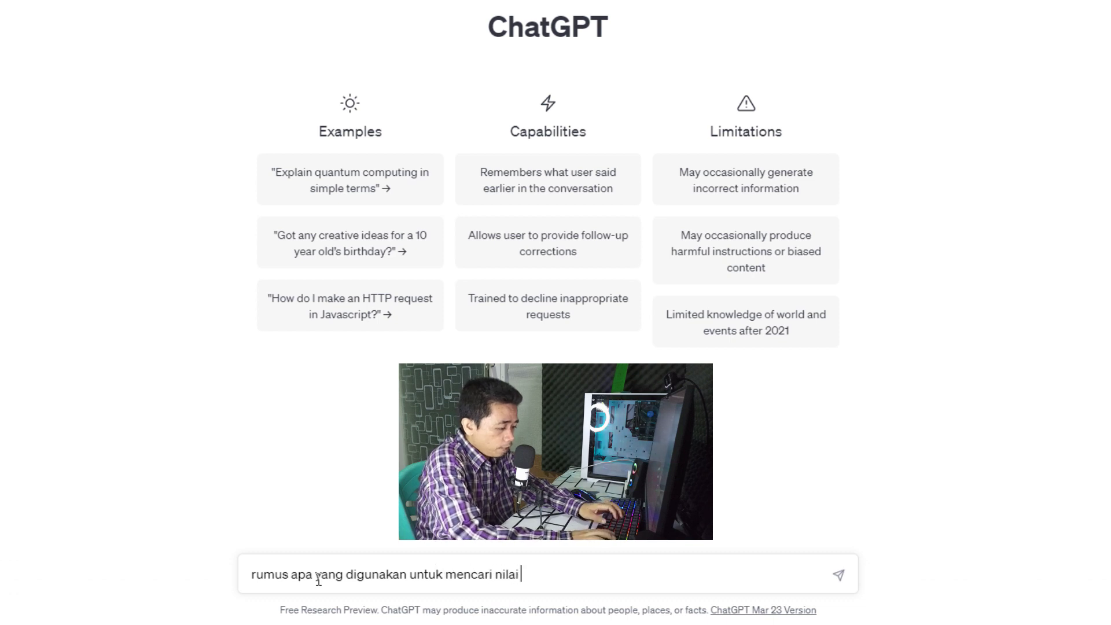
{"action": "type", "text": "total, nilai rata-rata dan nilai tertinggi dari cell"}
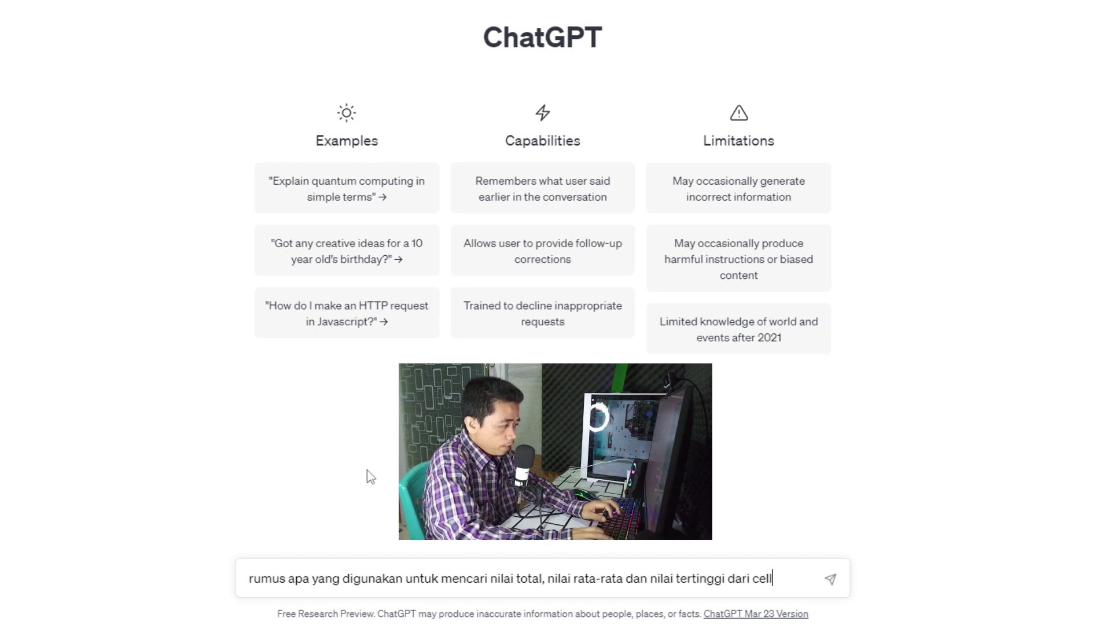
{"action": "type", "text": "sampai c10"}
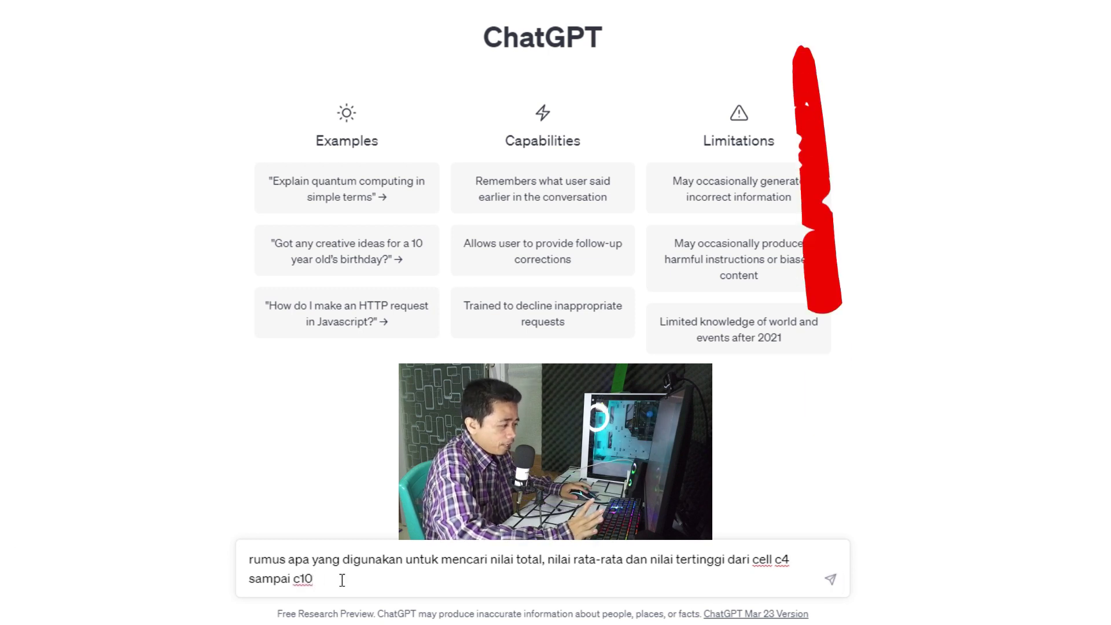
{"action": "left_click", "coordinate": [834, 583]}
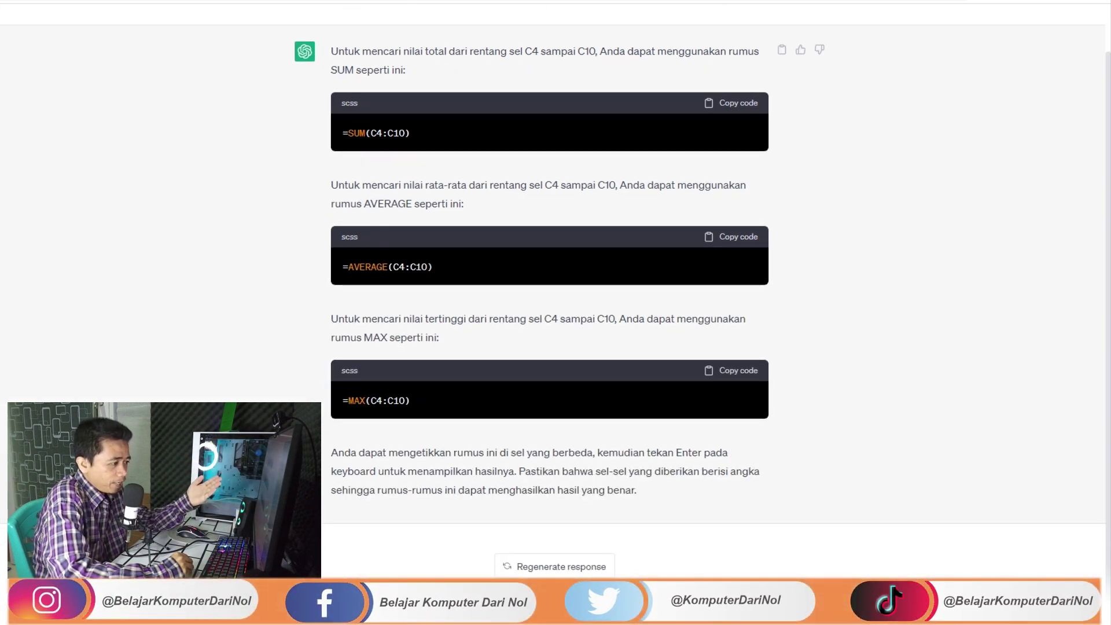
Step: Select and copy the =SUM(C4:C10) formula from ChatGPT's reply
{"action": "scroll", "coordinate": [775, 428], "scroll_direction": "up", "scroll_amount": 1}
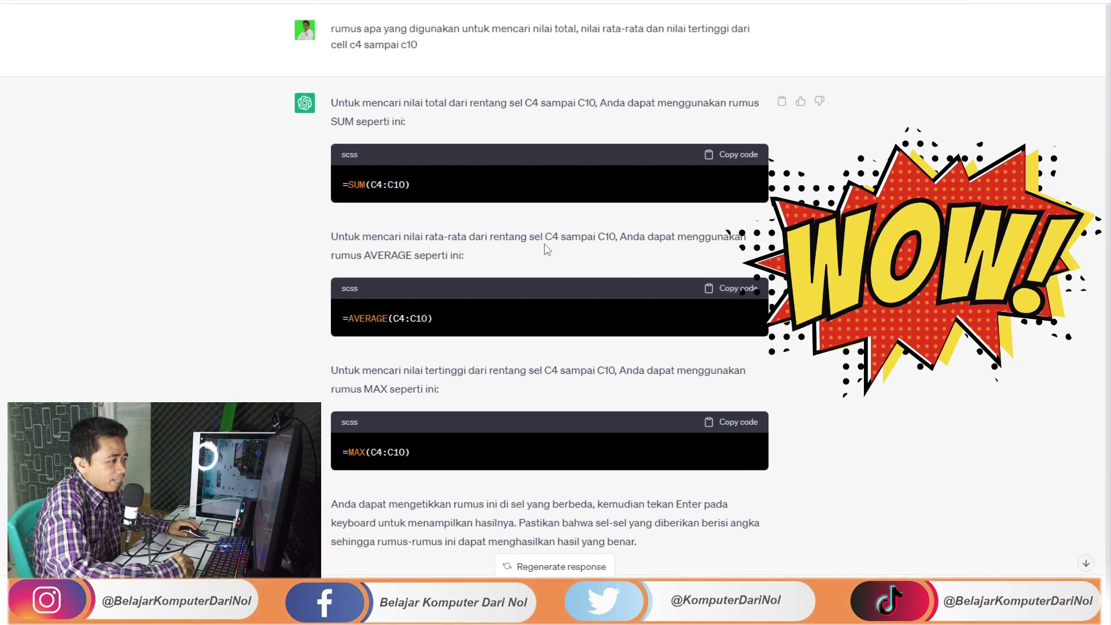
{"action": "scroll", "coordinate": [781, 428], "scroll_direction": "down", "scroll_amount": 1}
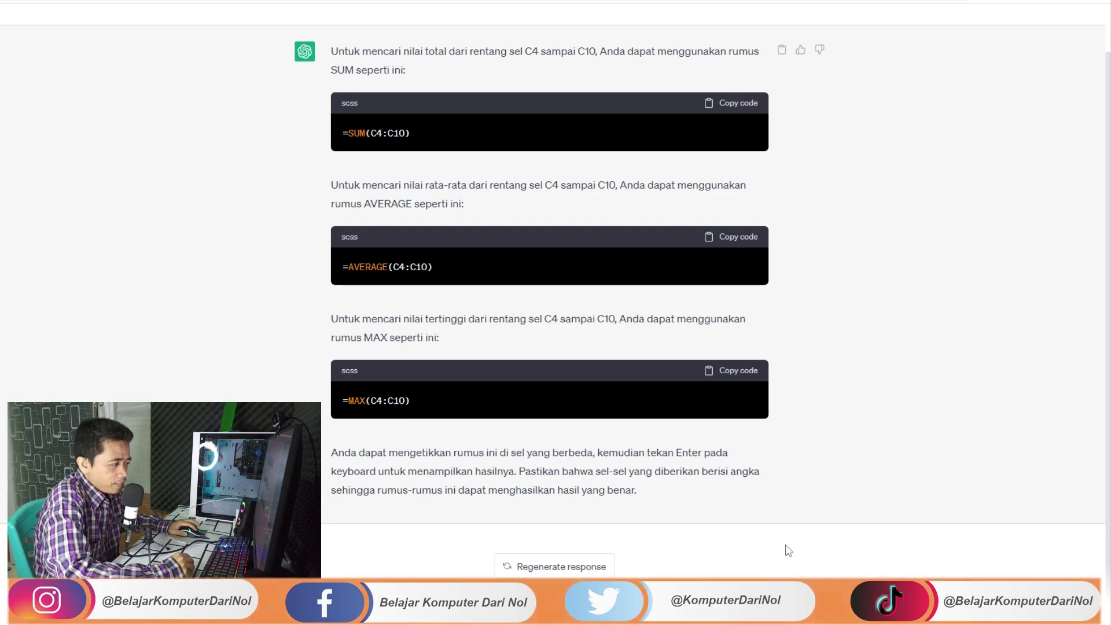
{"action": "scroll", "coordinate": [788, 549], "scroll_direction": "up", "scroll_amount": 1}
{"action": "left_click_drag", "start_coordinate": [331, 23], "coordinate": [419, 43]}
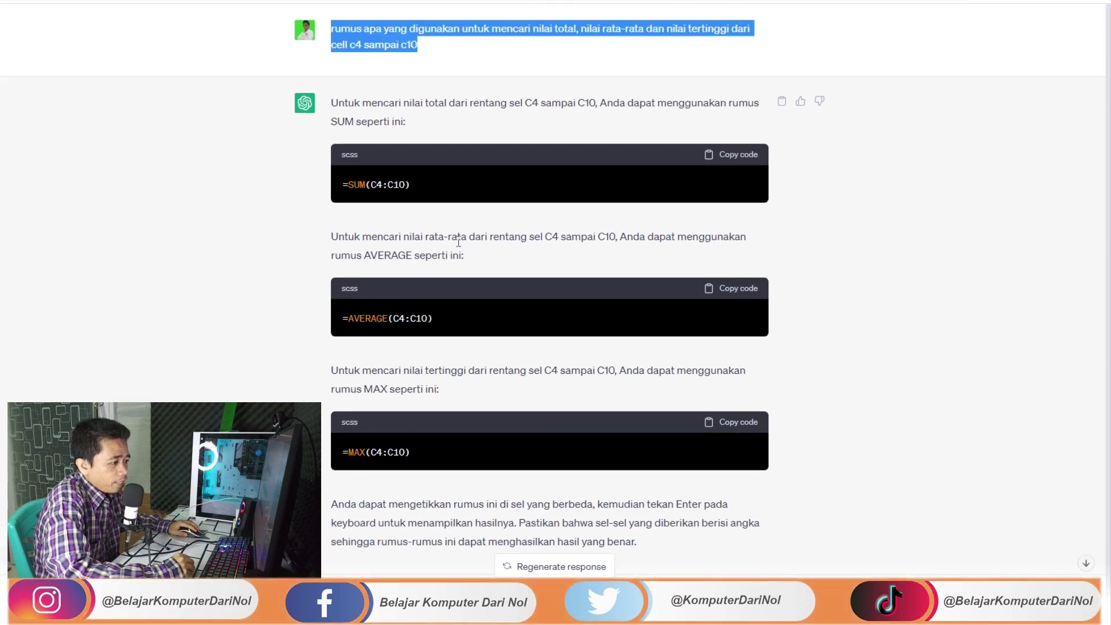
{"action": "scroll", "coordinate": [457, 243], "scroll_direction": "down", "scroll_amount": 1}
{"action": "scroll", "coordinate": [457, 246], "scroll_direction": "up", "scroll_amount": 1}
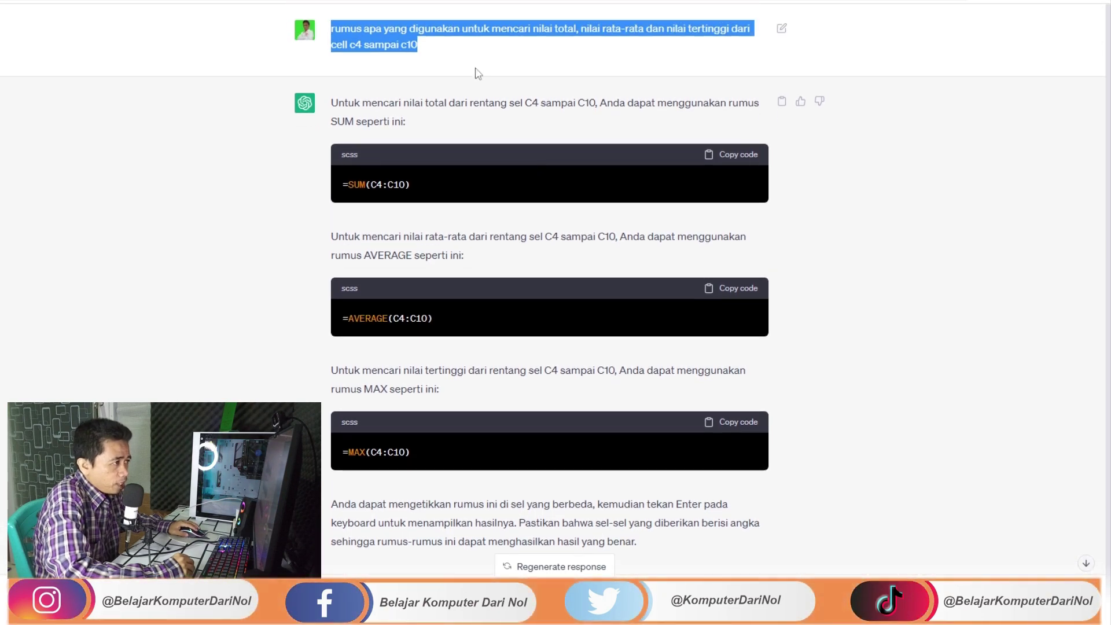
{"action": "left_click", "coordinate": [425, 49]}
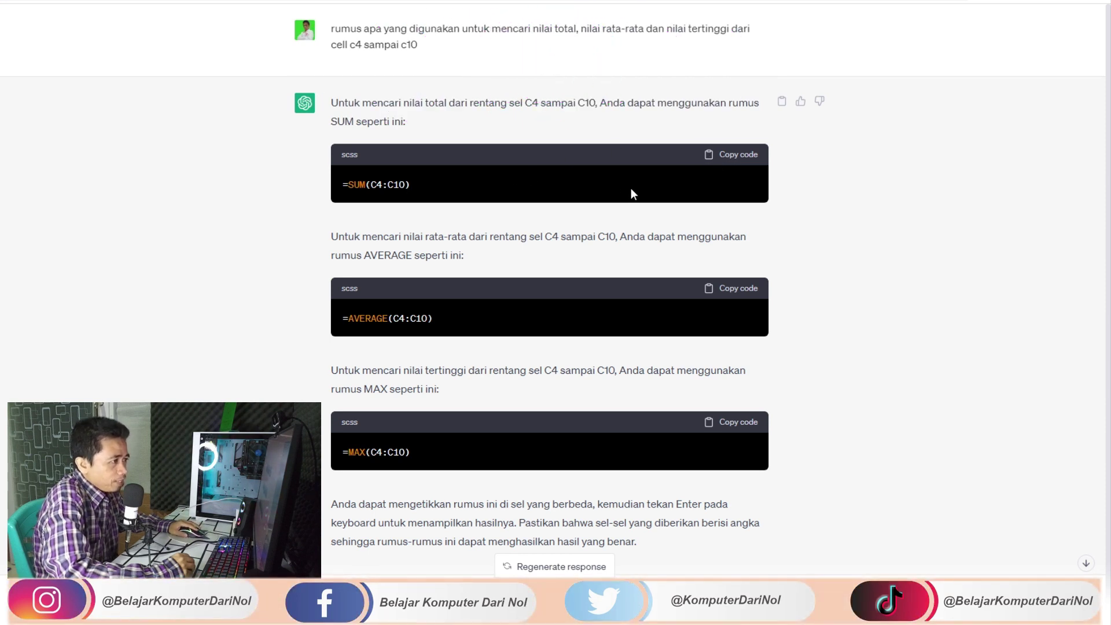
{"action": "left_click_drag", "start_coordinate": [426, 180], "coordinate": [360, 180]}
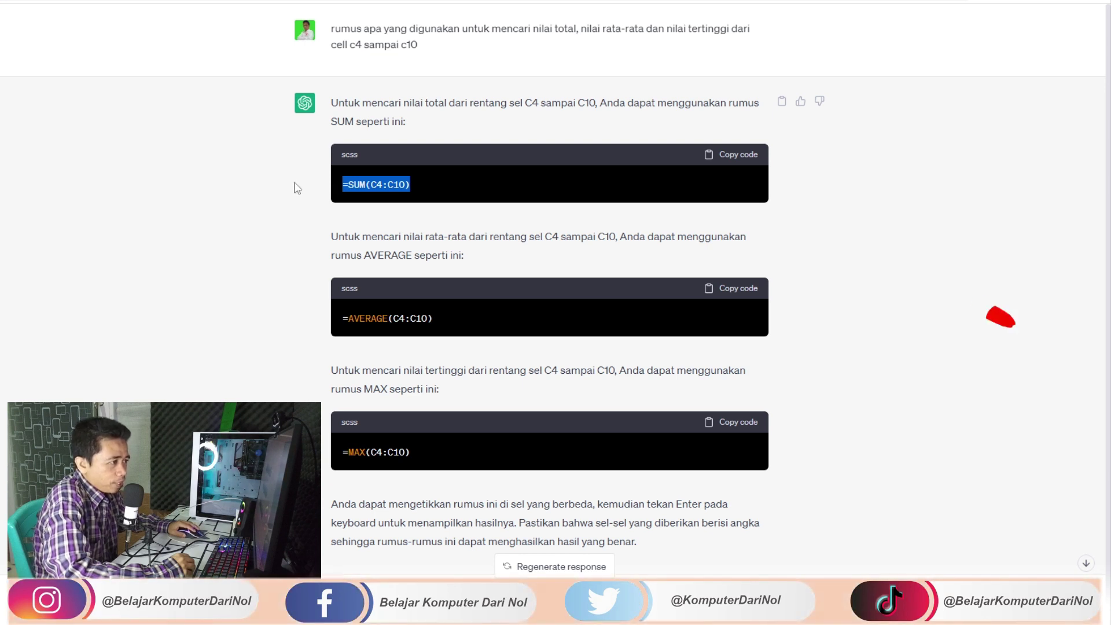
{"action": "left_click", "coordinate": [701, 188]}
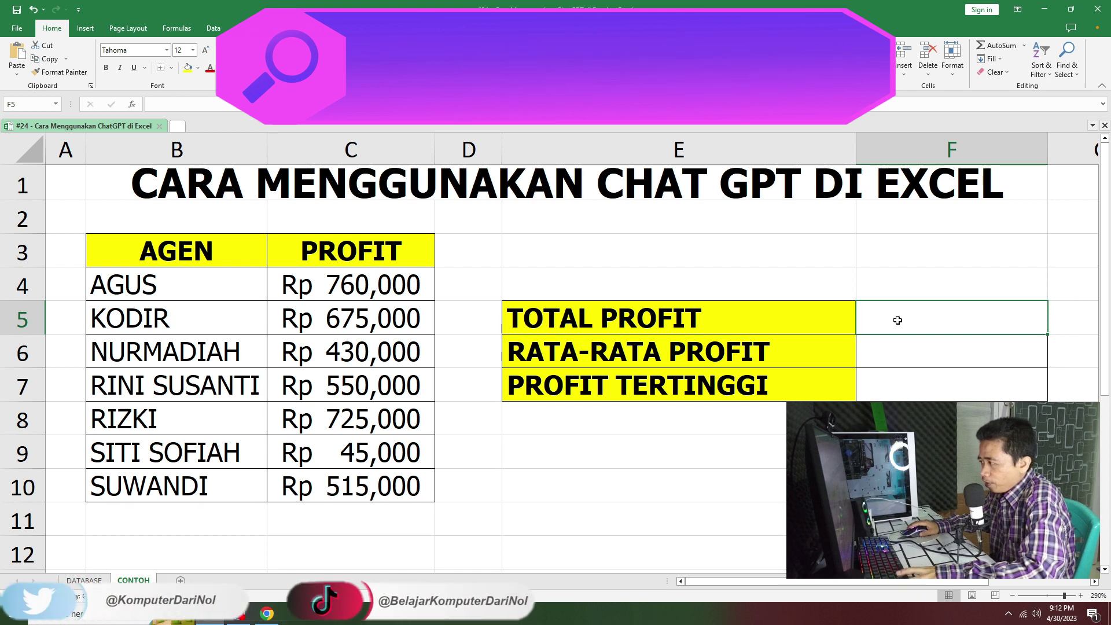
Step: Paste =SUM(C4:C10) into F5 so TOTAL PROFIT shows Rp 3,700,000
{"action": "type", "text": "=SUM(C4:C10)"}
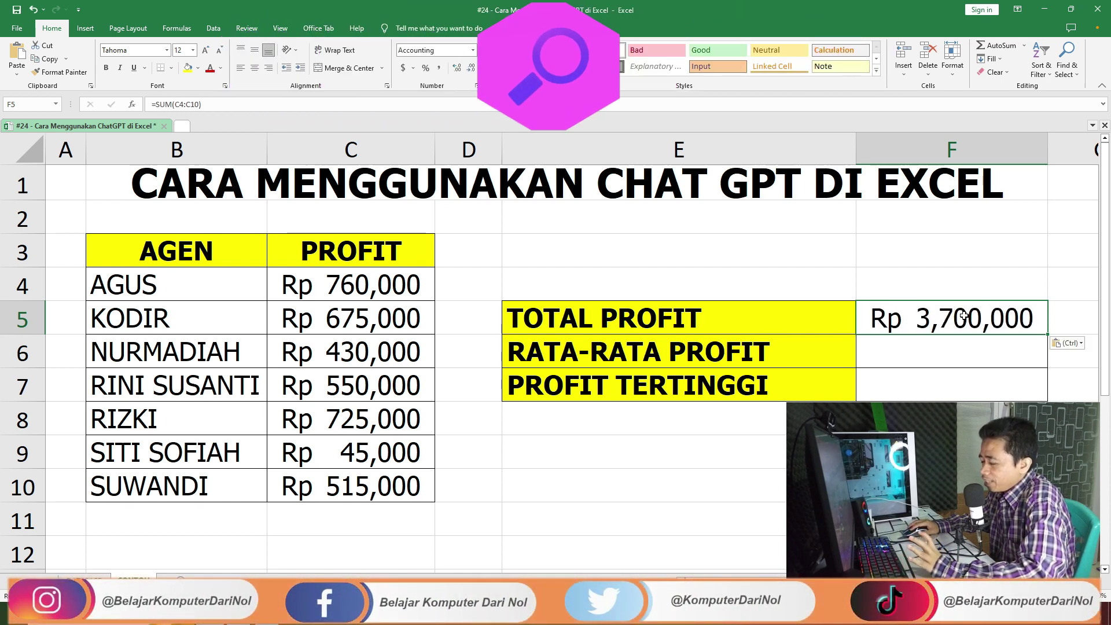
{"action": "double_click", "coordinate": [1018, 320]}
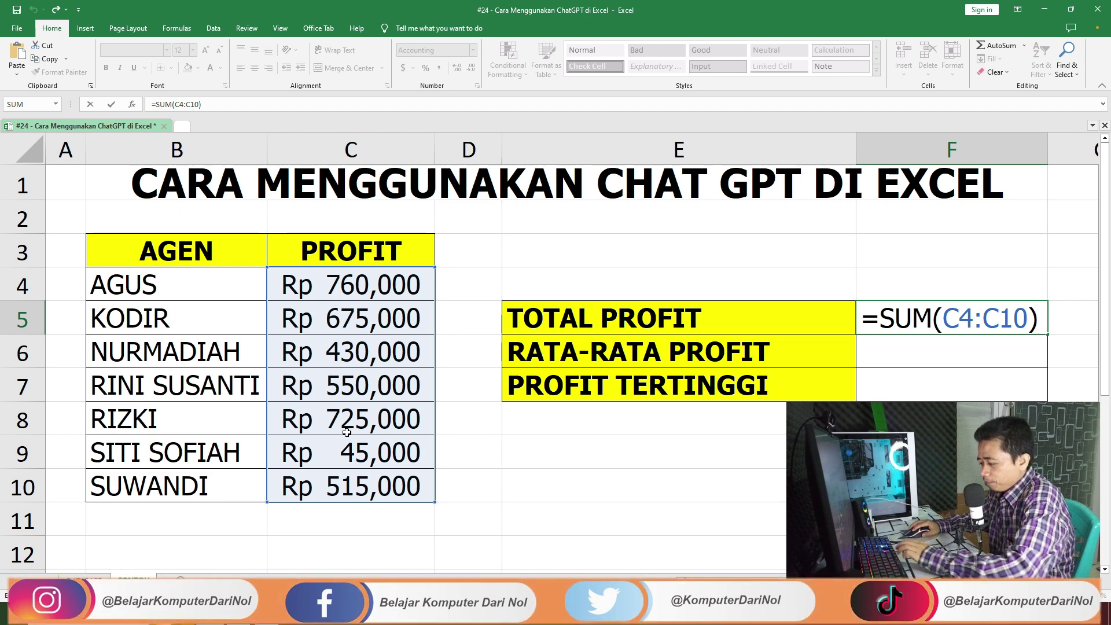
{"action": "key", "text": "Return"}
{"action": "left_click", "coordinate": [1003, 313]}
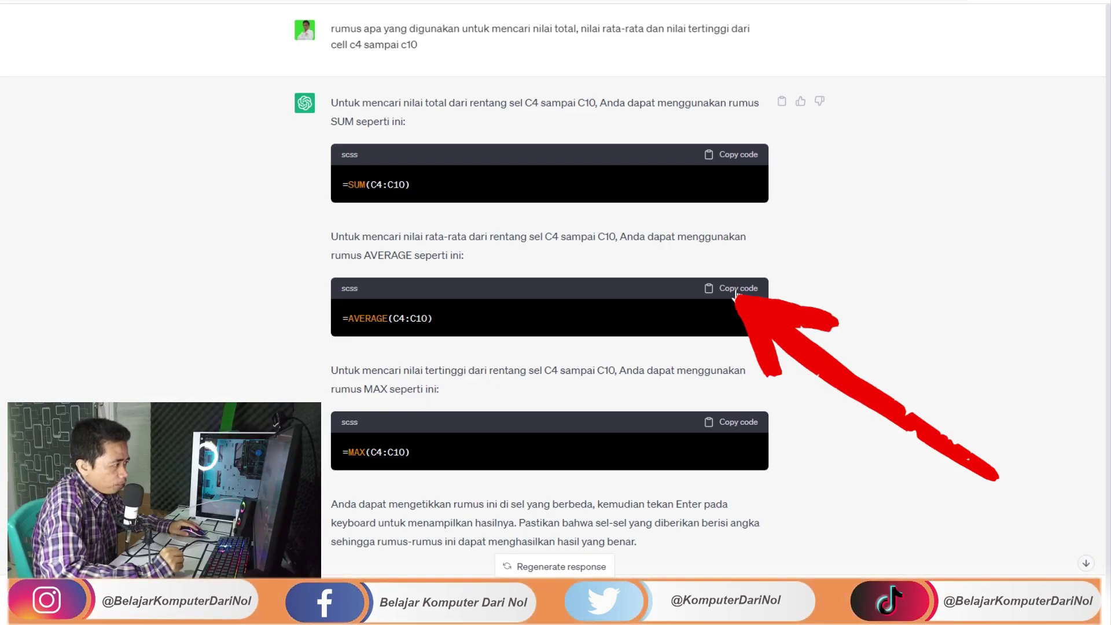
Step: Copy the AVERAGE formula and paste it into F6 for RATA-RATA PROFIT (Rp 528,571)
{"action": "left_click", "coordinate": [735, 289]}
{"action": "left_click", "coordinate": [211, 614]}
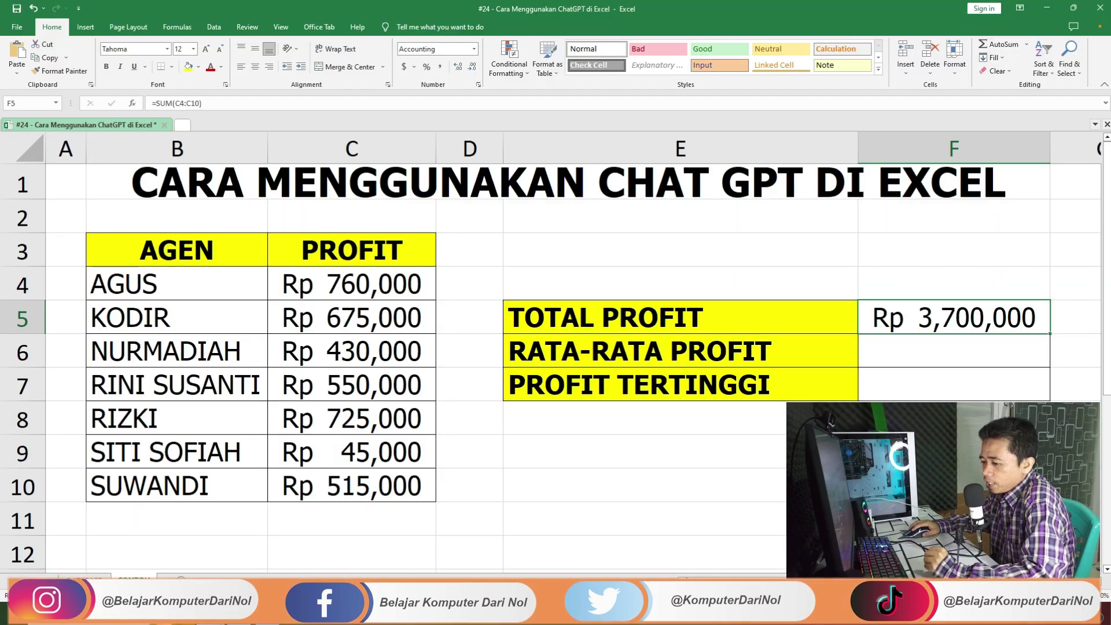
{"action": "left_click", "coordinate": [932, 354]}
{"action": "type", "text": "=AVERAGE(C4:C10)"}
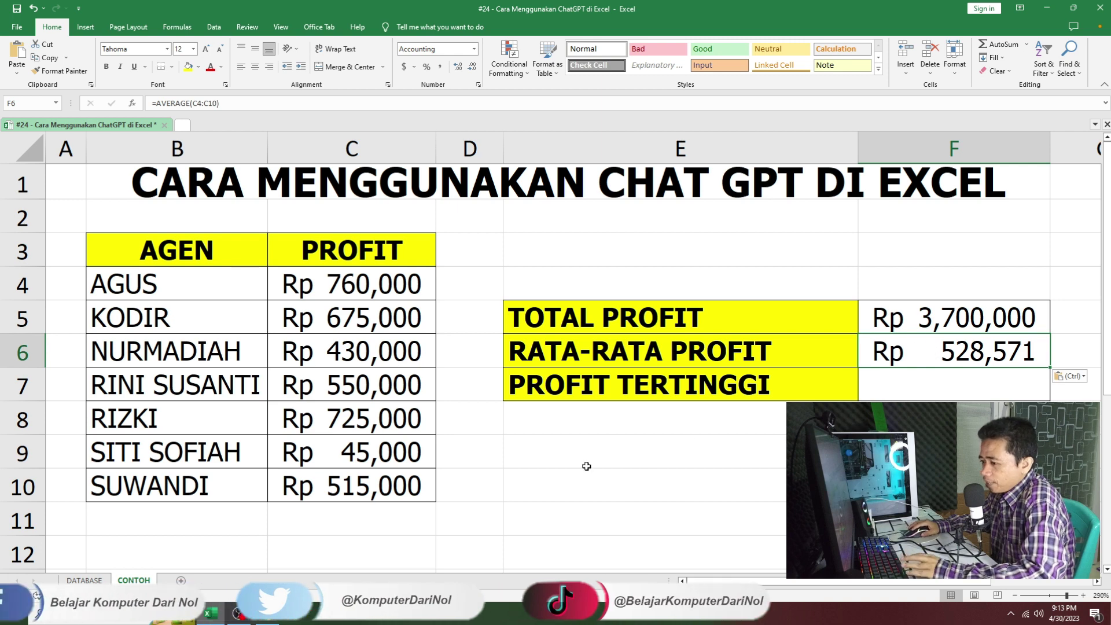
Step: Paste =MAX(C4:C10) into F7 so PROFIT TERTINGGI shows Rp 760,000
{"action": "key", "text": "alt+Tab"}
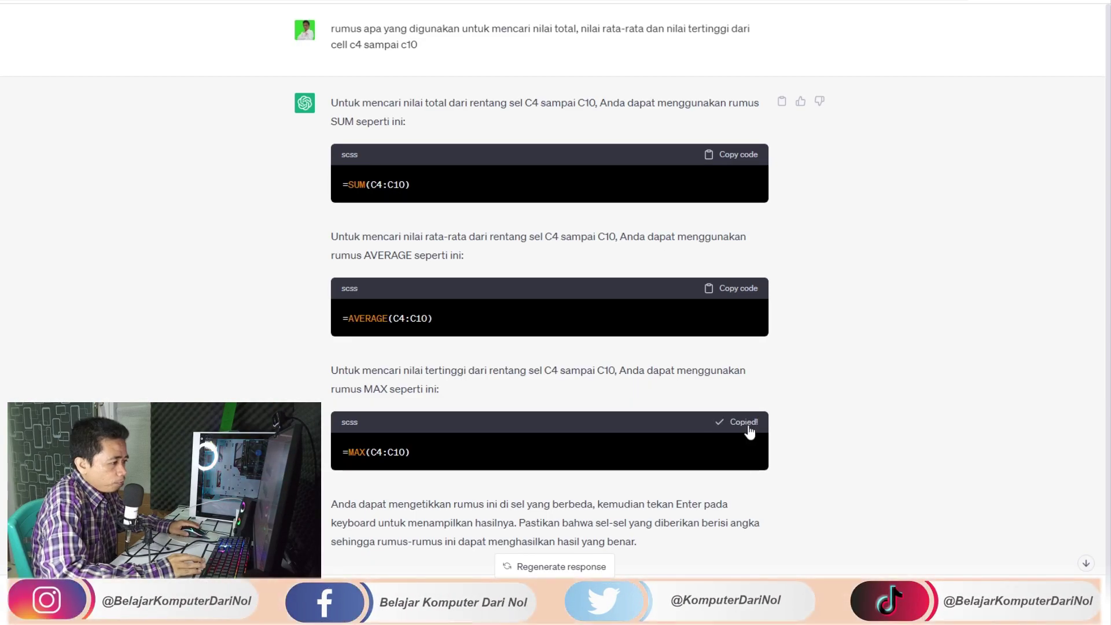
{"action": "key", "text": "alt+Tab"}
{"action": "left_click", "coordinate": [972, 384]}
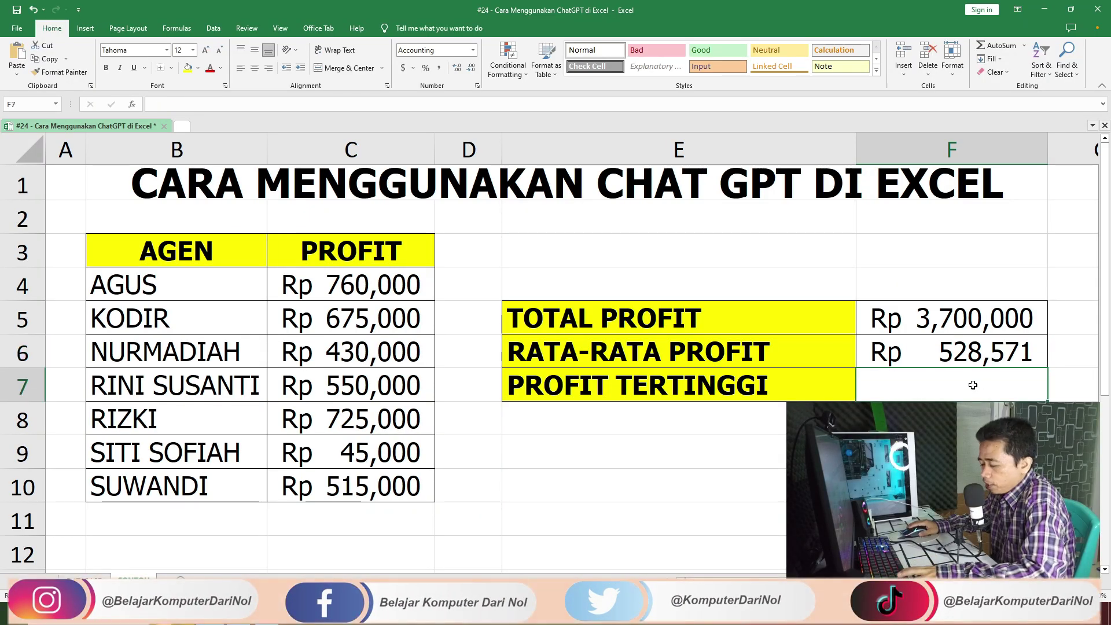
{"action": "type", "text": "=MAX(C4:C10)"}
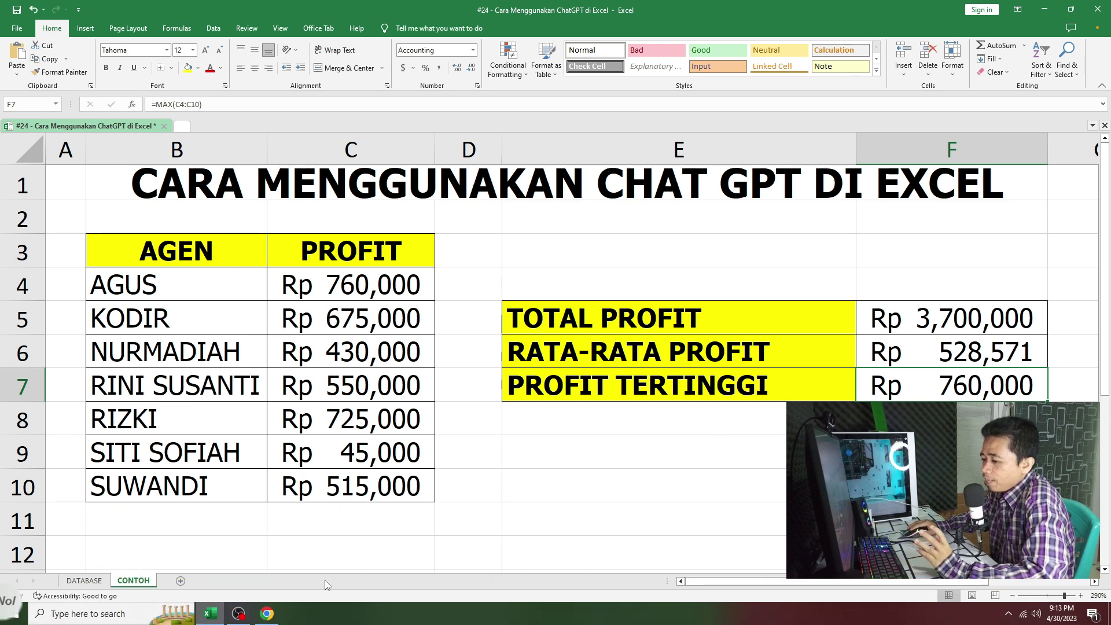
{"action": "left_click", "coordinate": [266, 614]}
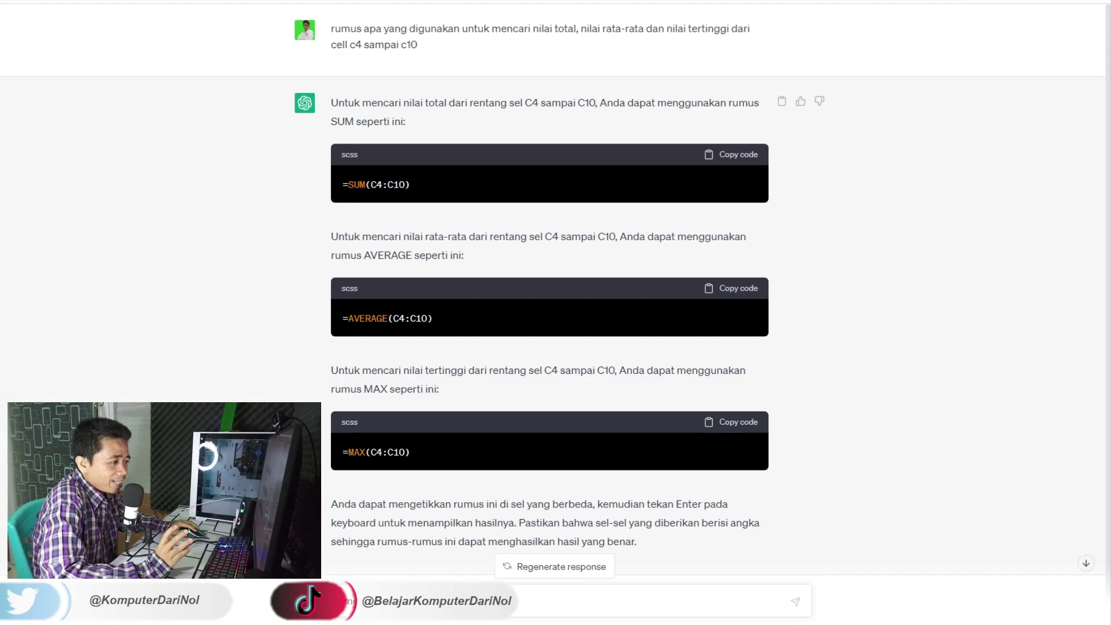